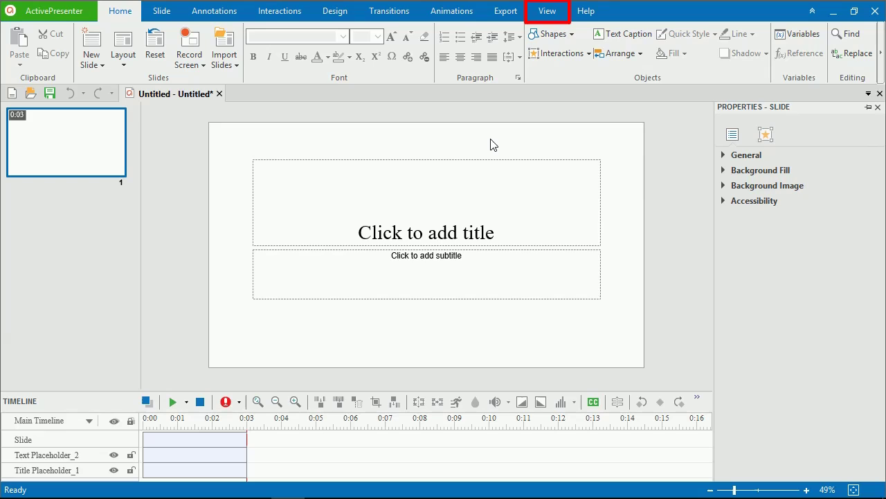
# - Switch to Slide Master view from the View tab
pyautogui.click(547, 11)
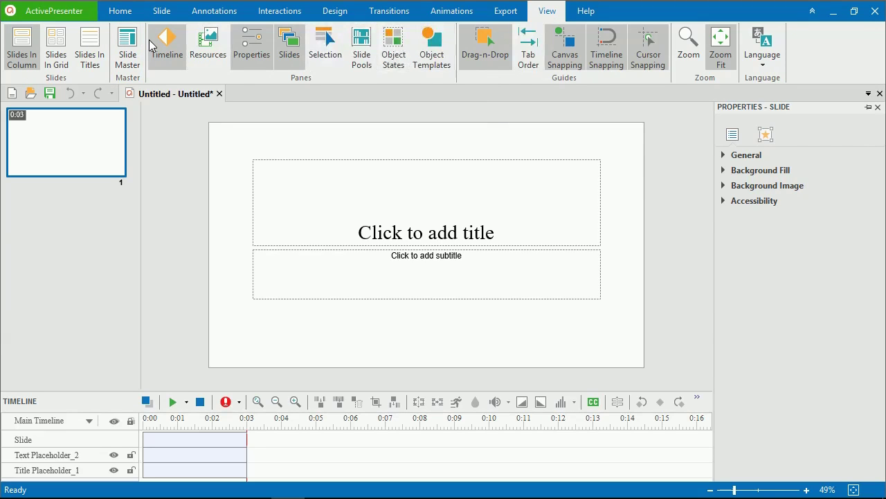
pyautogui.click(127, 50)
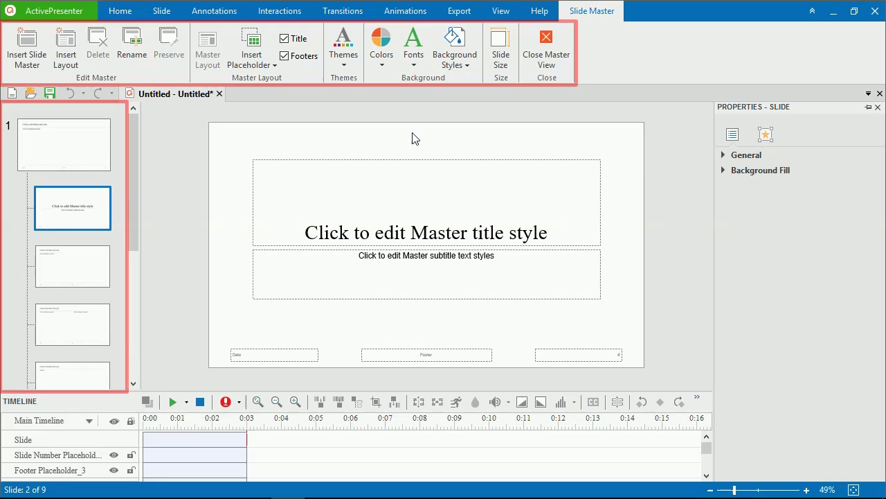
# - Apply the built-in leafy sky-and-grass autumn theme from the Themes gallery
pyautogui.click(343, 47)
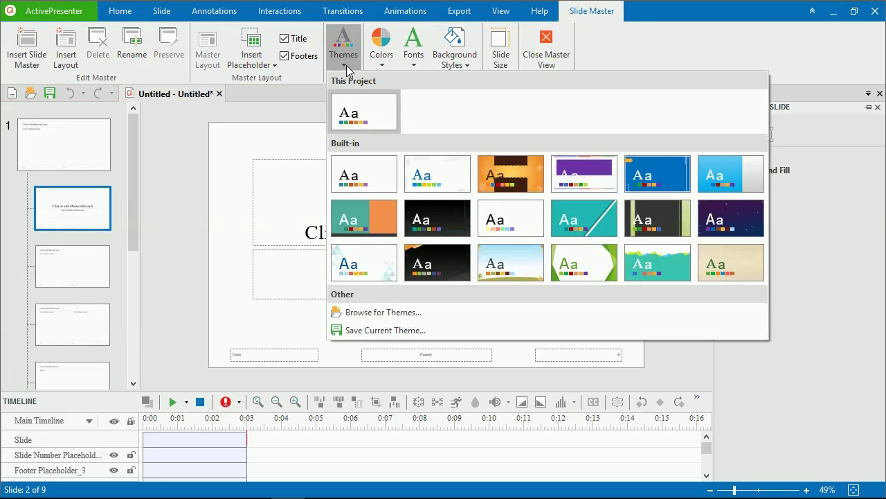
pyautogui.click(508, 256)
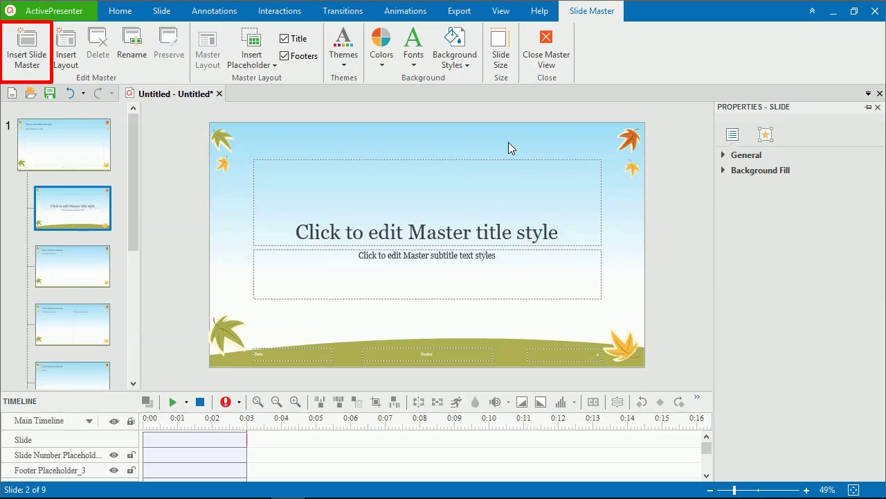
# - Insert a new blank slide master after the leaves master and select its Title Slide layout
pyautogui.click(88, 150)
pyautogui.rightClick(88, 150)
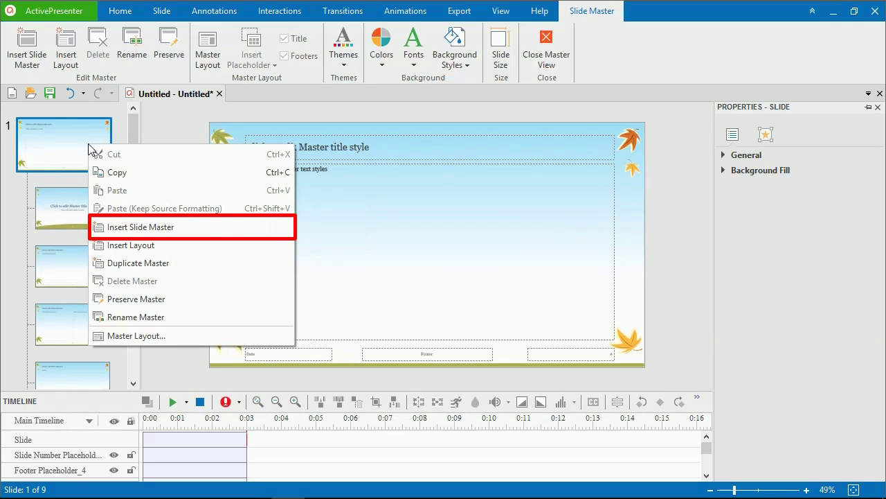
pyautogui.click(126, 227)
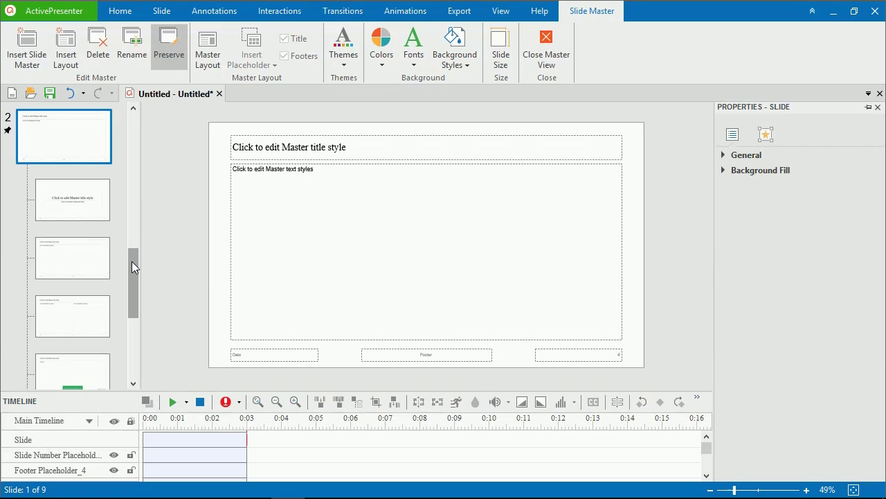
pyautogui.moveTo(132, 261); pyautogui.dragTo(139, 130)
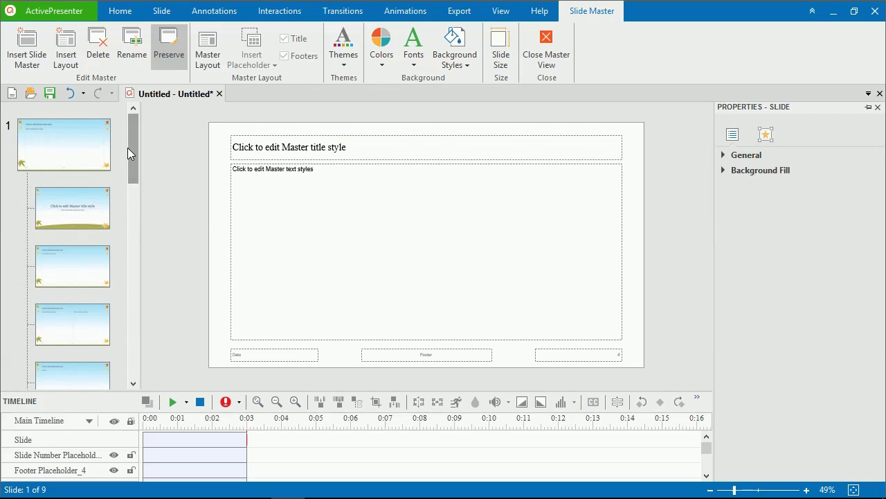
pyautogui.click(75, 205)
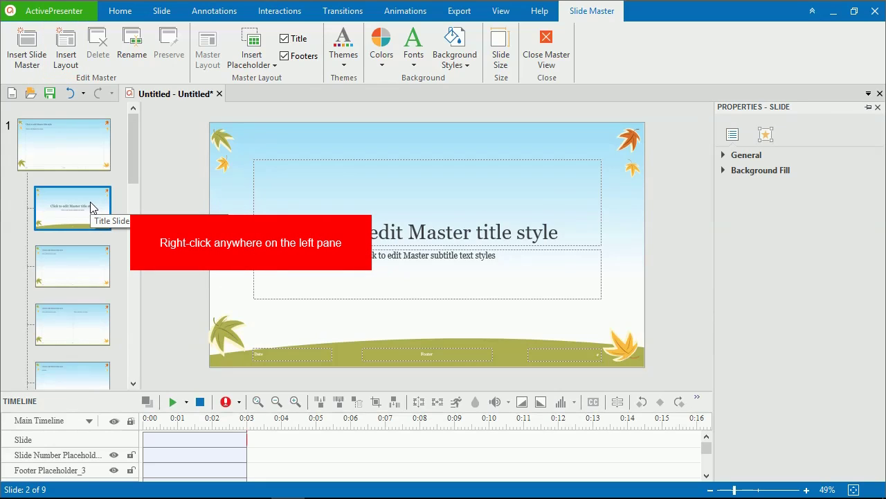
# - Insert a Custom Layout with title and footer placeholders after the Title Slide layout
pyautogui.rightClick(91, 206)
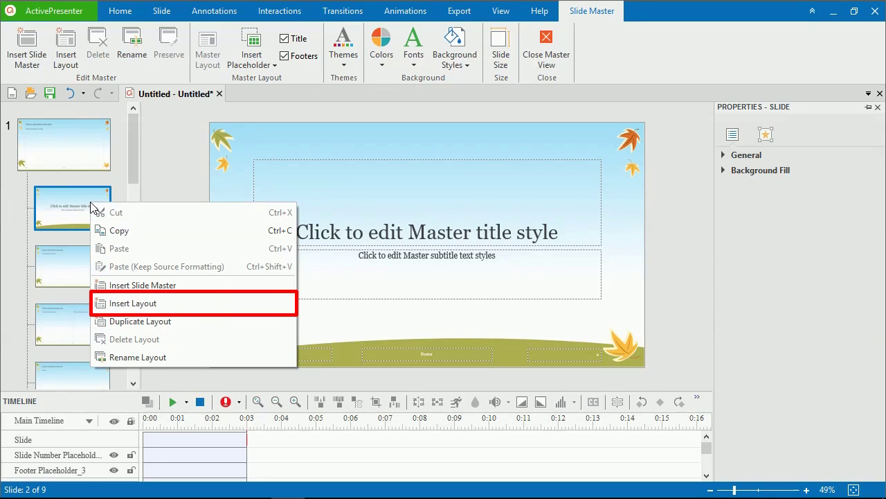
pyautogui.click(121, 303)
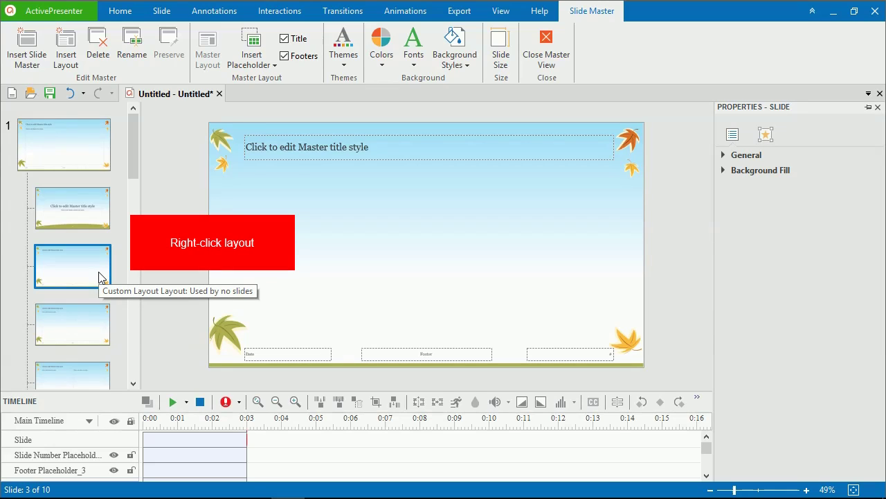
# - Copy the title-only custom layout and paste it after the fourth layout, making 11 slides
pyautogui.rightClick(99, 277)
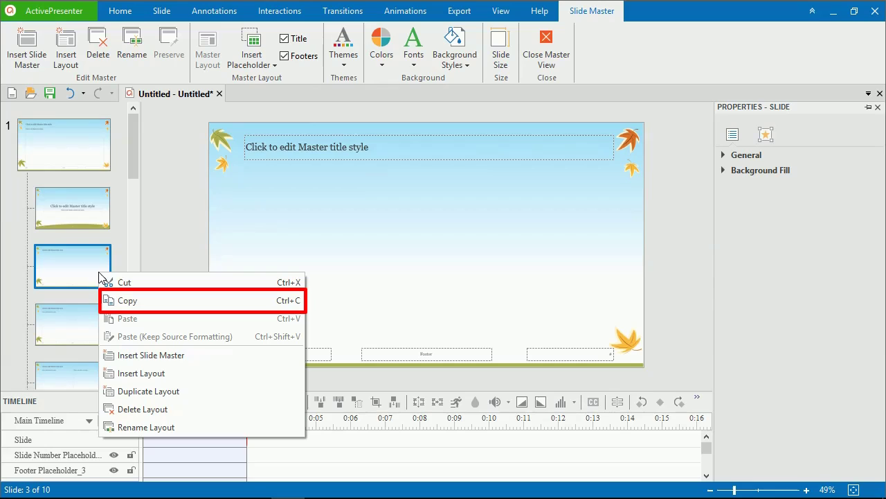
pyautogui.click(124, 300)
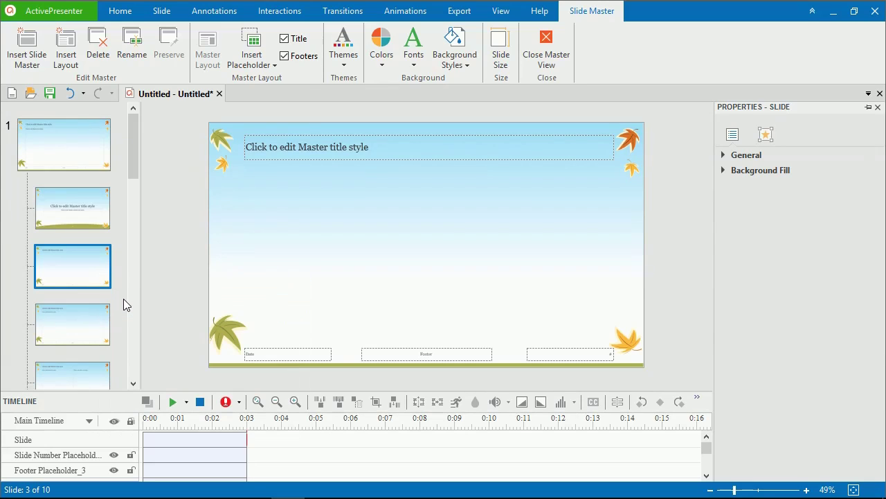
pyautogui.rightClick(78, 330)
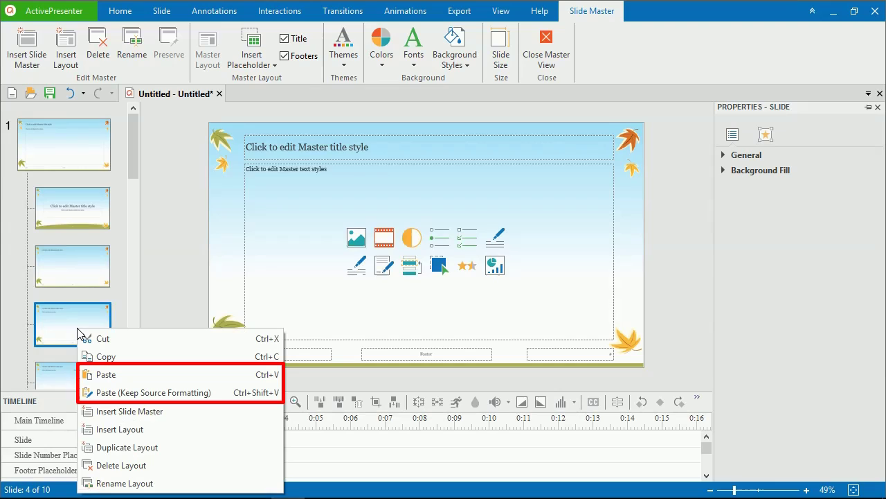
pyautogui.click(108, 374)
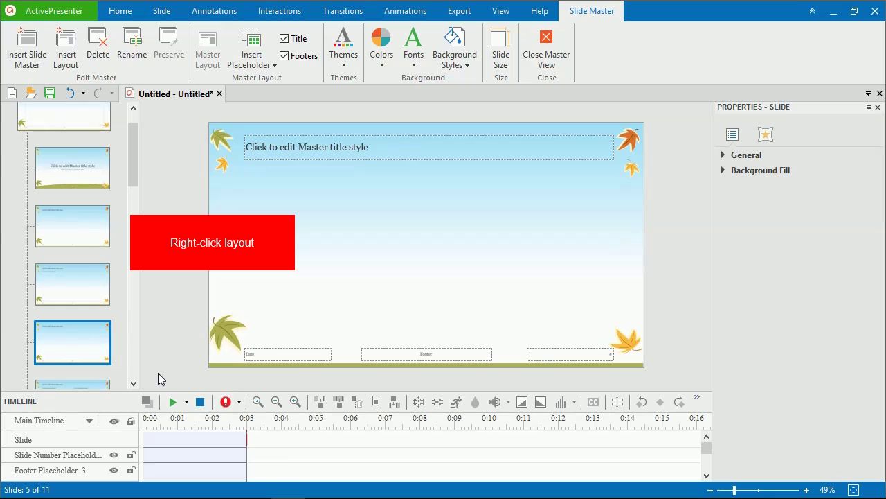
pyautogui.click(73, 164)
# - Duplicate the Title Slide layout, bringing the master set to 12 slides
pyautogui.rightClick(73, 163)
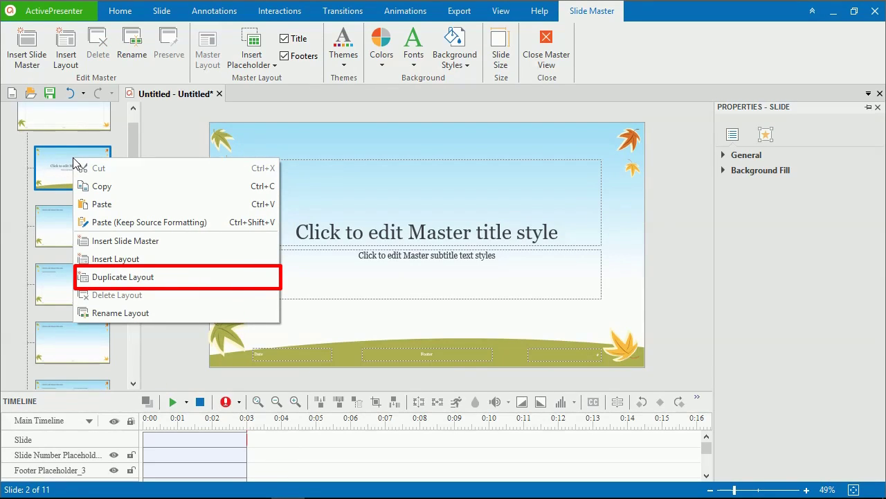
pyautogui.click(123, 276)
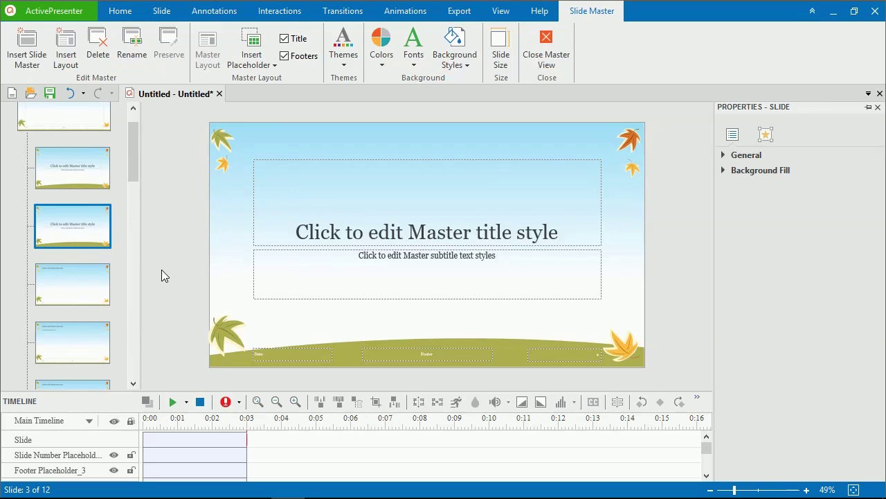
pyautogui.scroll(2, 90, 138)
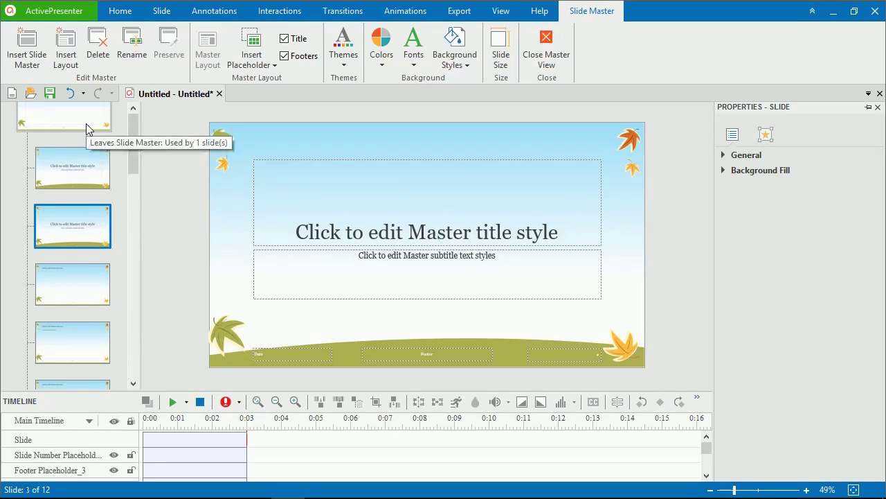
# - Use Rename Master to give the leaves master the name 'Slide Master'
pyautogui.rightClick(85, 152)
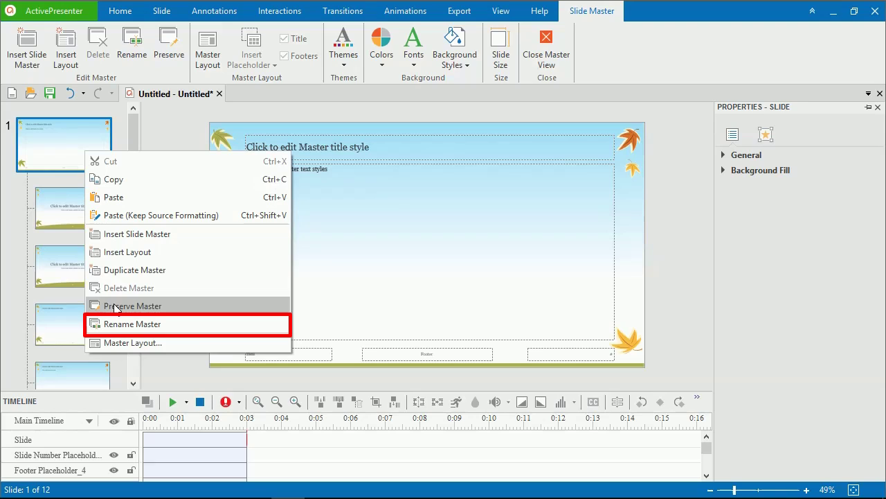
pyautogui.click(119, 323)
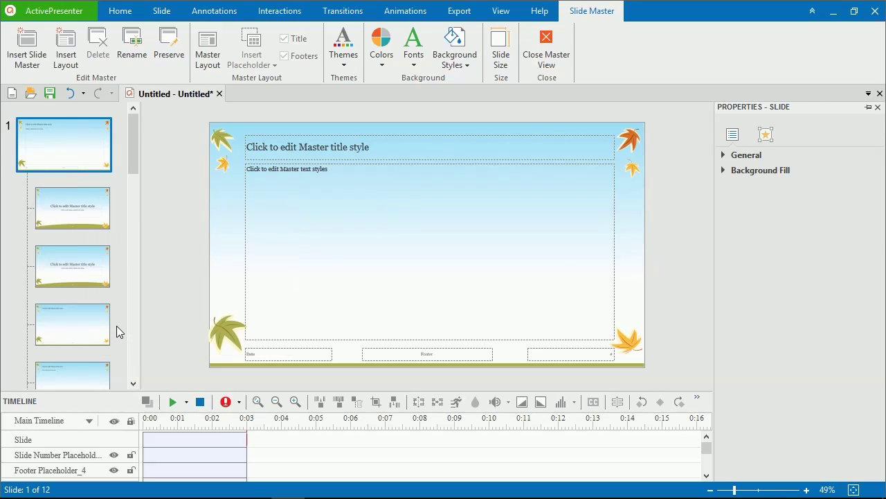
pyautogui.write('S')
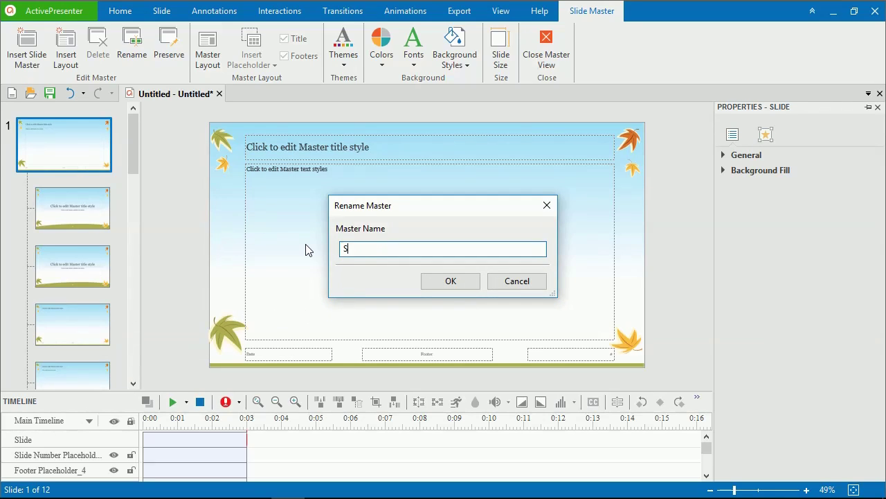
pyautogui.write('lide Master')
pyautogui.click(451, 282)
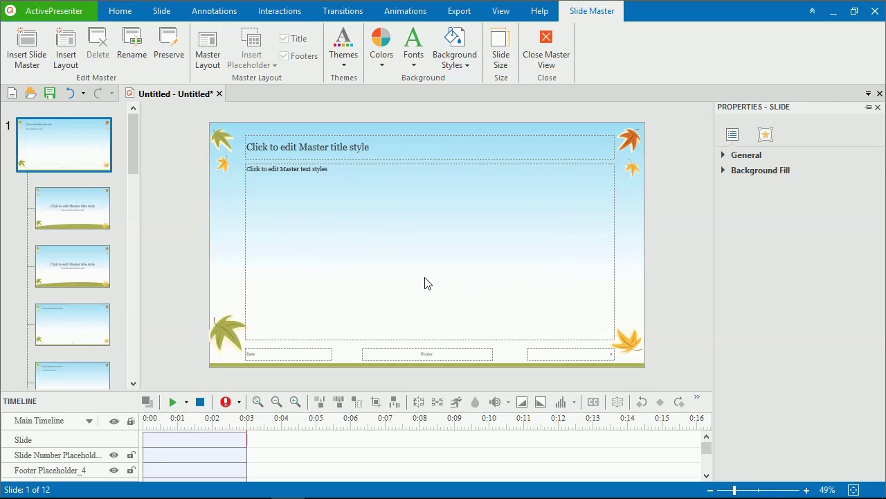
# - Delete the duplicate Title Slide layout, then toggle Preserve on and off for the master
pyautogui.click(73, 266)
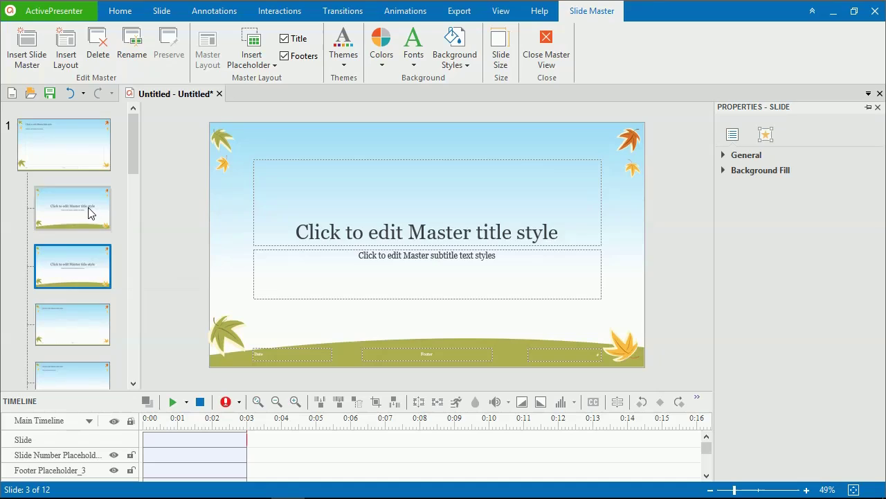
pyautogui.click(97, 47)
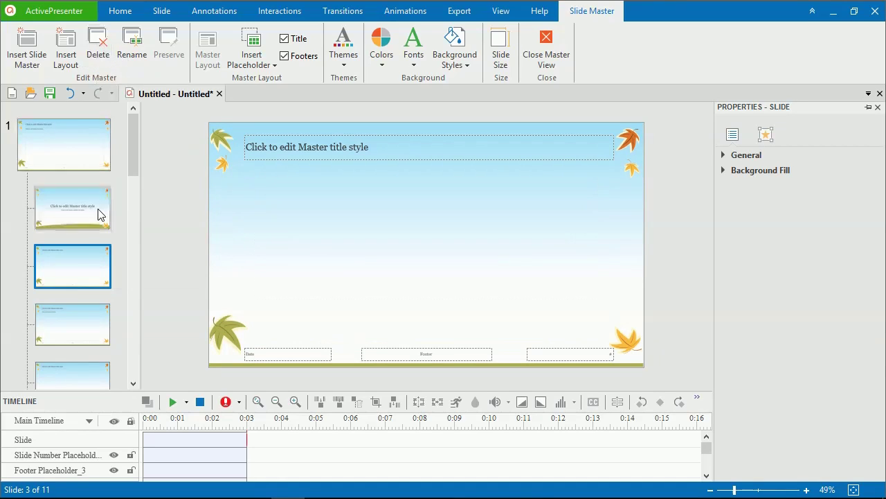
pyautogui.click(60, 149)
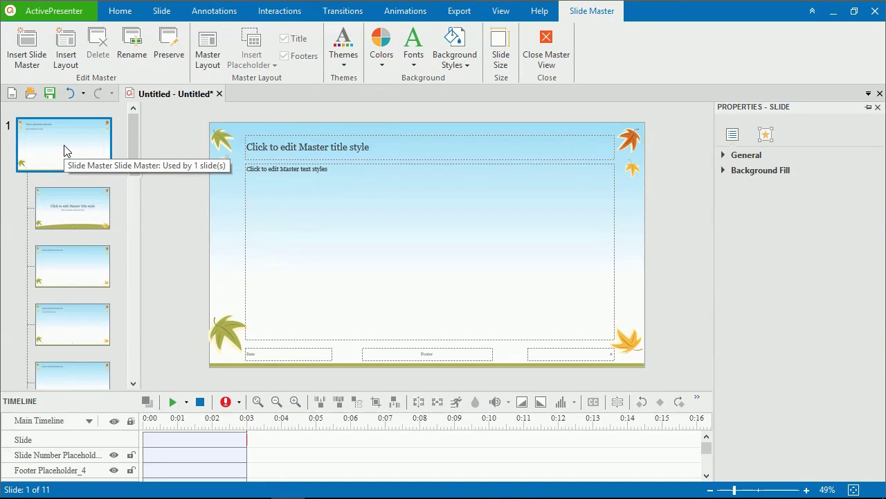
pyautogui.click(167, 61)
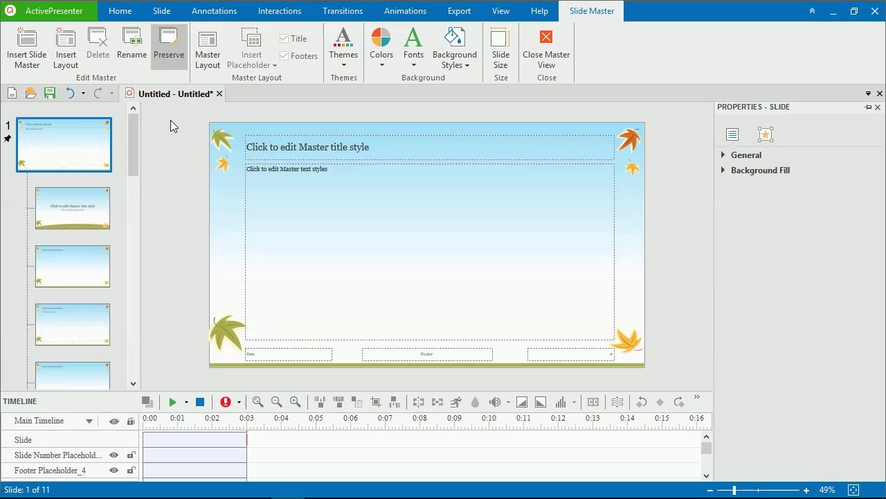
pyautogui.click(168, 44)
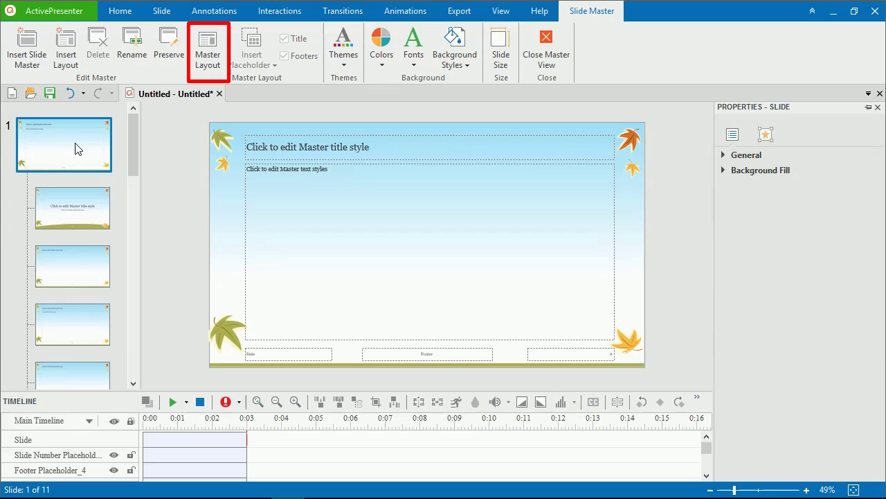
# - Uncheck Footer, Slide Number and Date in the master's Master Layout dialog
pyautogui.click(208, 59)
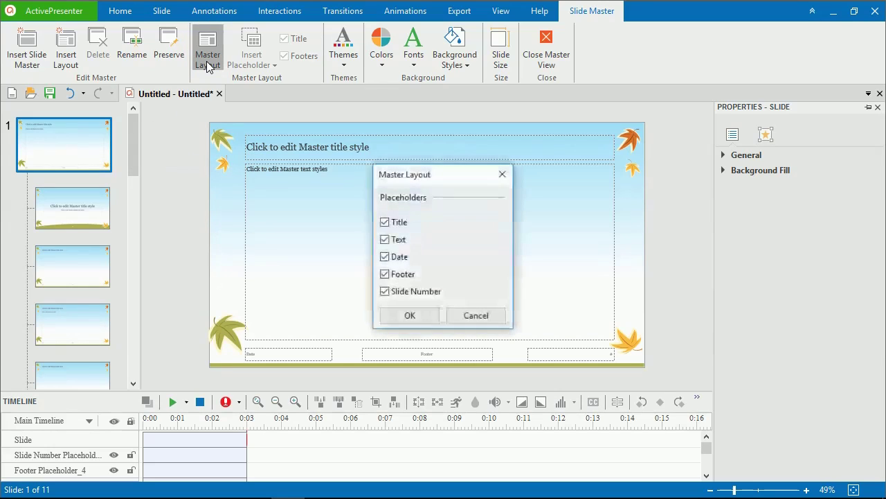
pyautogui.click(398, 276)
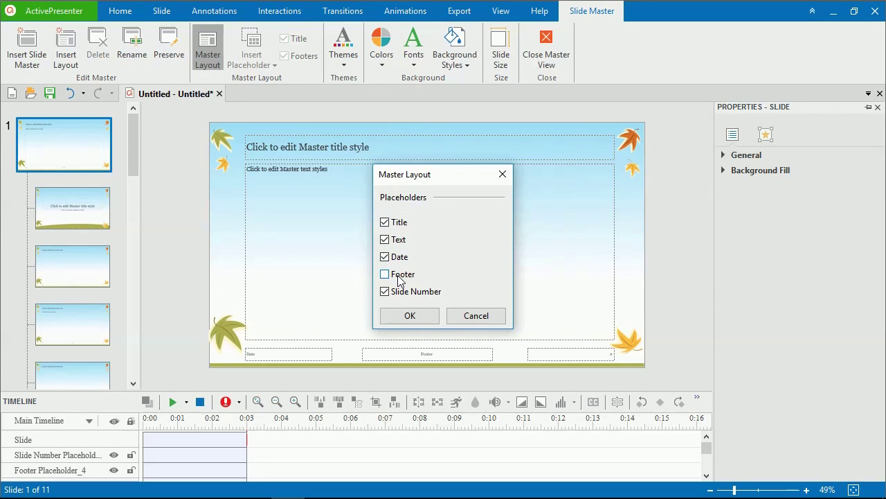
pyautogui.click(400, 293)
pyautogui.click(402, 257)
pyautogui.click(412, 315)
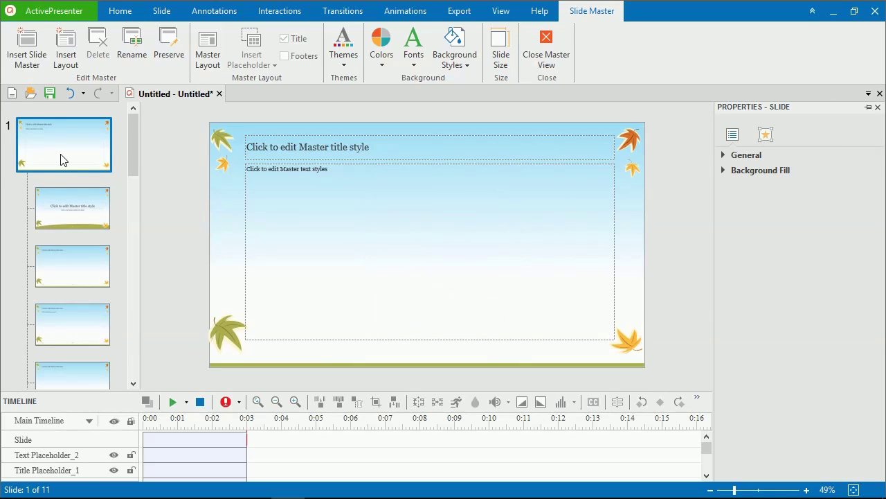
pyautogui.click(70, 202)
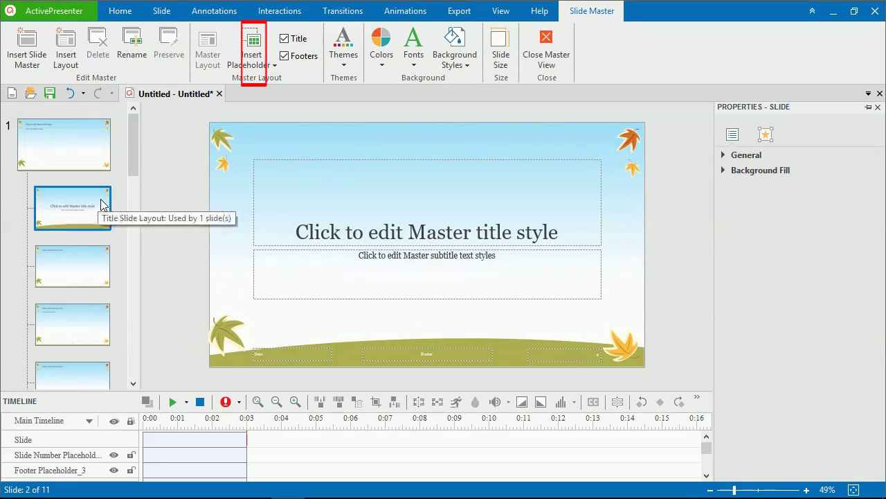
# - Uncheck Footers in the ribbon for the Title Slide layout
pyautogui.click(277, 63)
pyautogui.click(283, 57)
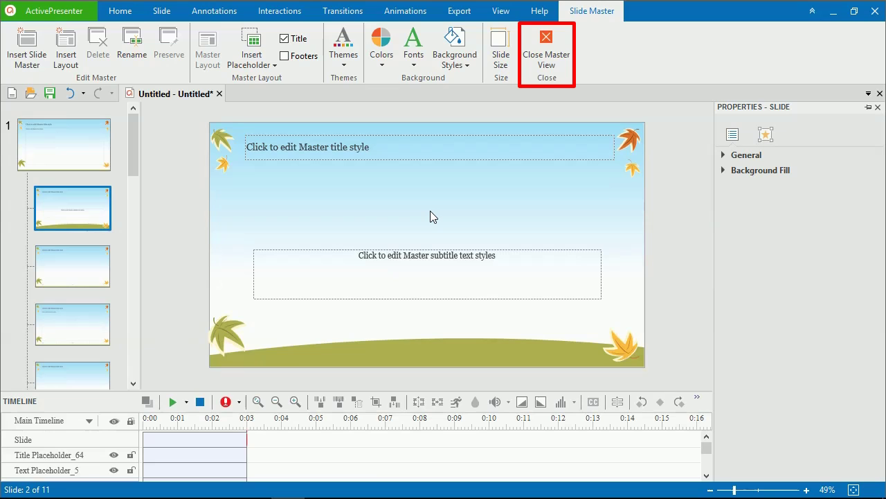
# - Close Master View to return to normal editing of the leaf-themed title slide
pyautogui.click(546, 38)
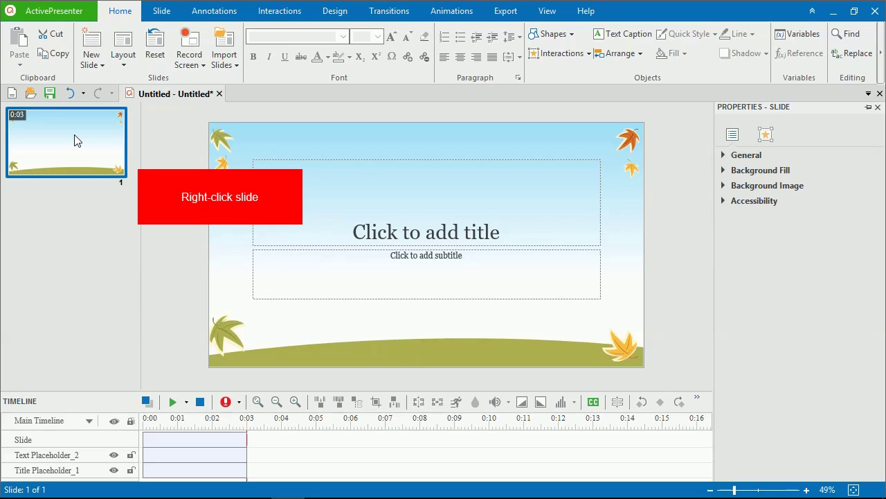
# - Apply the Slide Master's Question layout to slide 1 from its thumbnail's Layout menu
pyautogui.rightClick(75, 137)
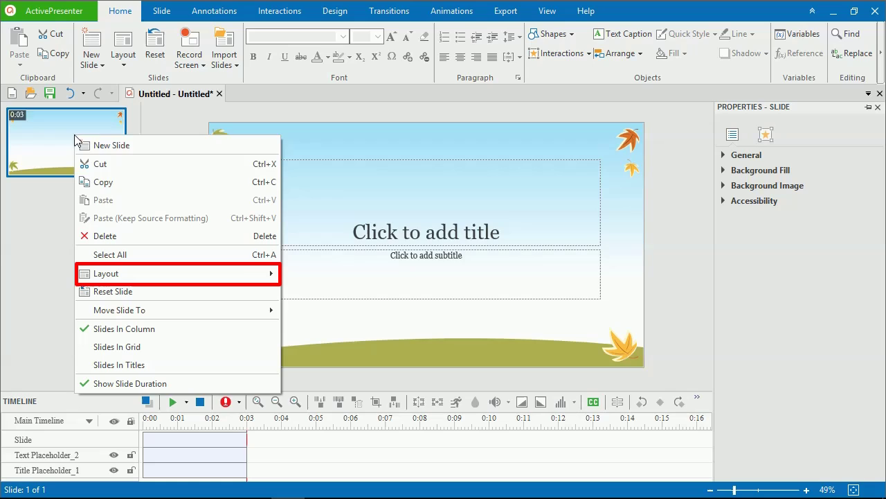
pyautogui.moveTo(115, 275)
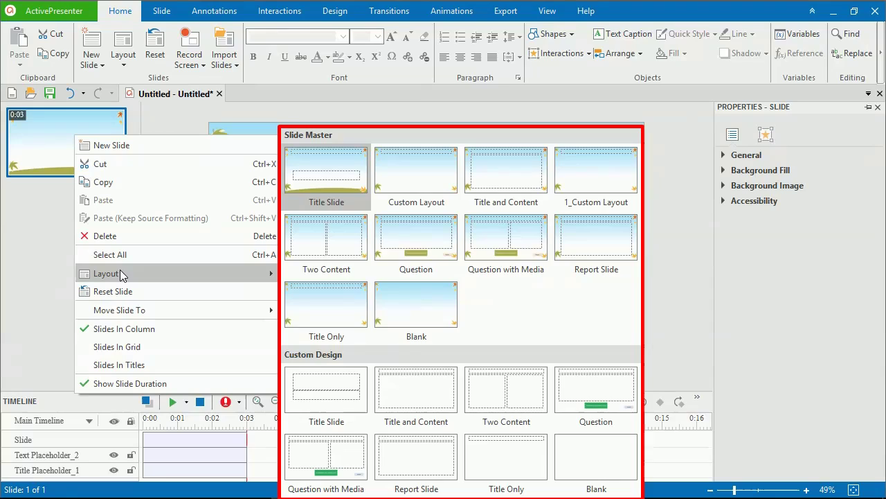
pyautogui.click(416, 239)
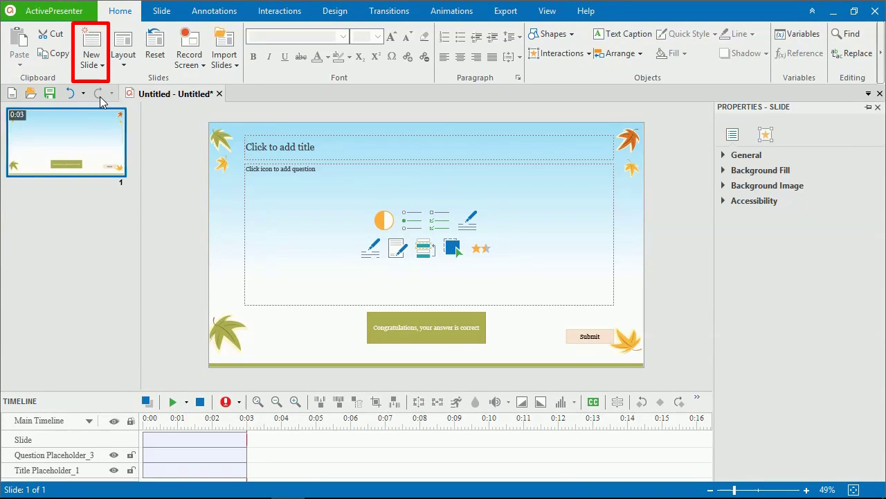
# - Insert a second slide with the leaf-themed Two Content layout from the New Slide dropdown
pyautogui.click(102, 65)
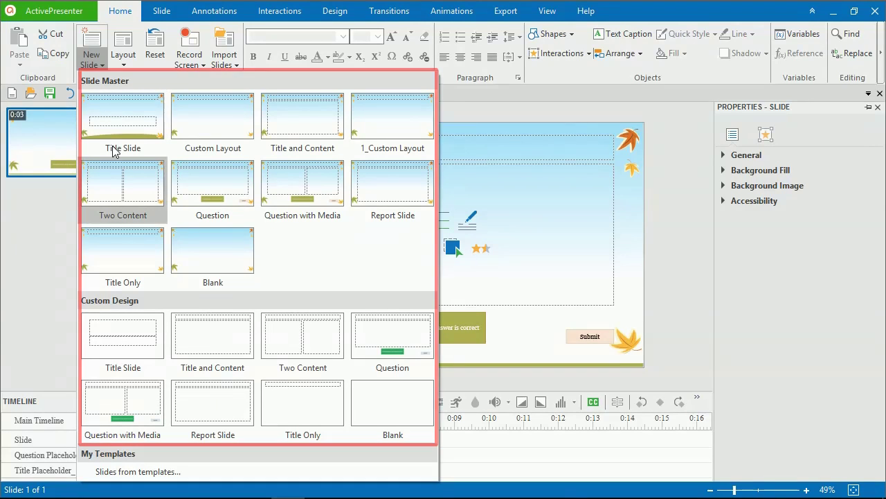
pyautogui.click(119, 179)
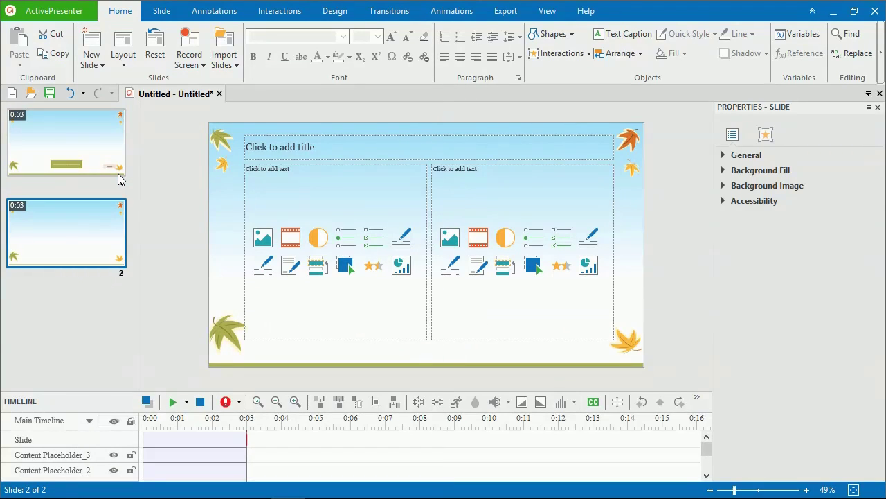